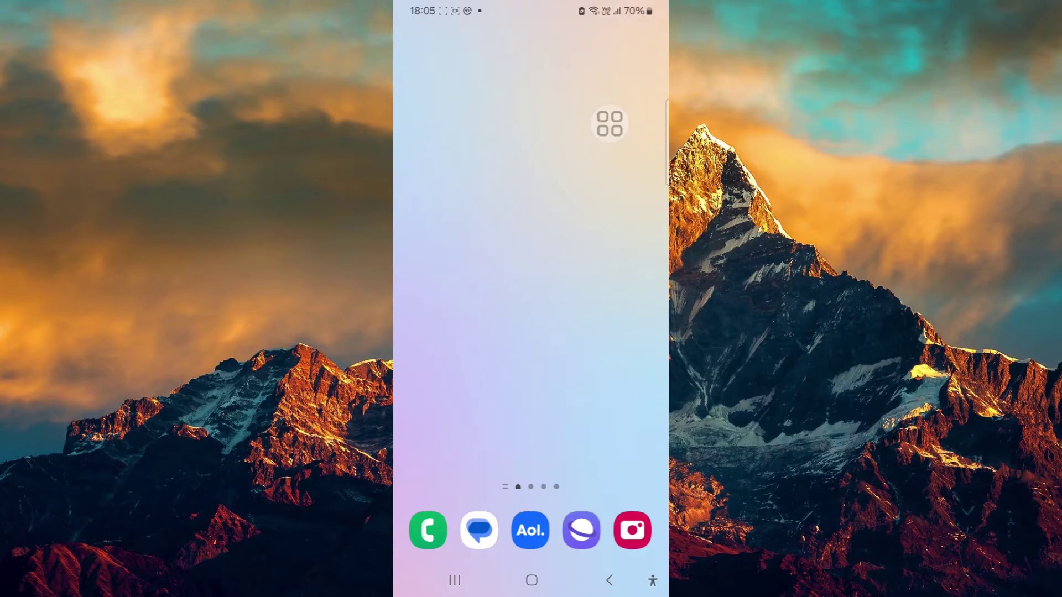
# Step: Launch WeChat from the app drawer and log out via Me > Settings > Log Out
pyautogui.moveTo(532, 373); pyautogui.dragTo(531, 166)
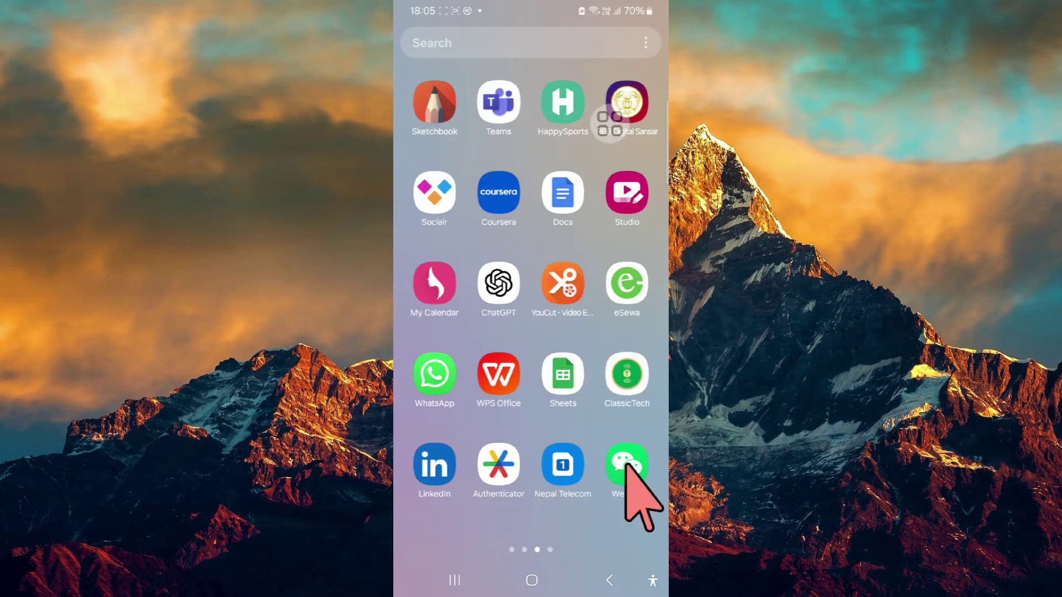
pyautogui.click(627, 465)
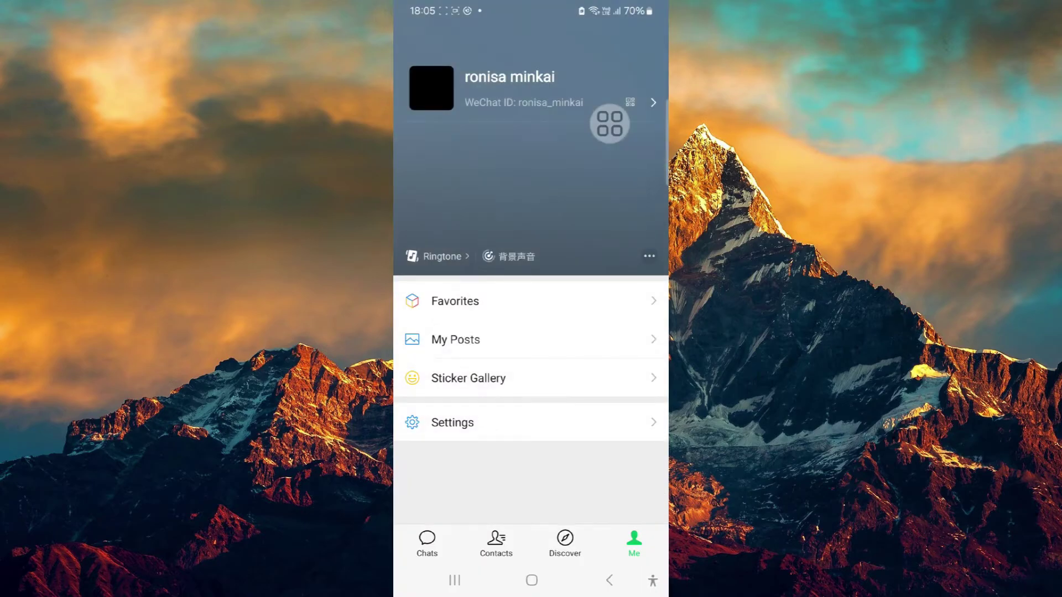
pyautogui.click(452, 423)
pyautogui.scroll(-1, 531, 332)
pyautogui.click(531, 526)
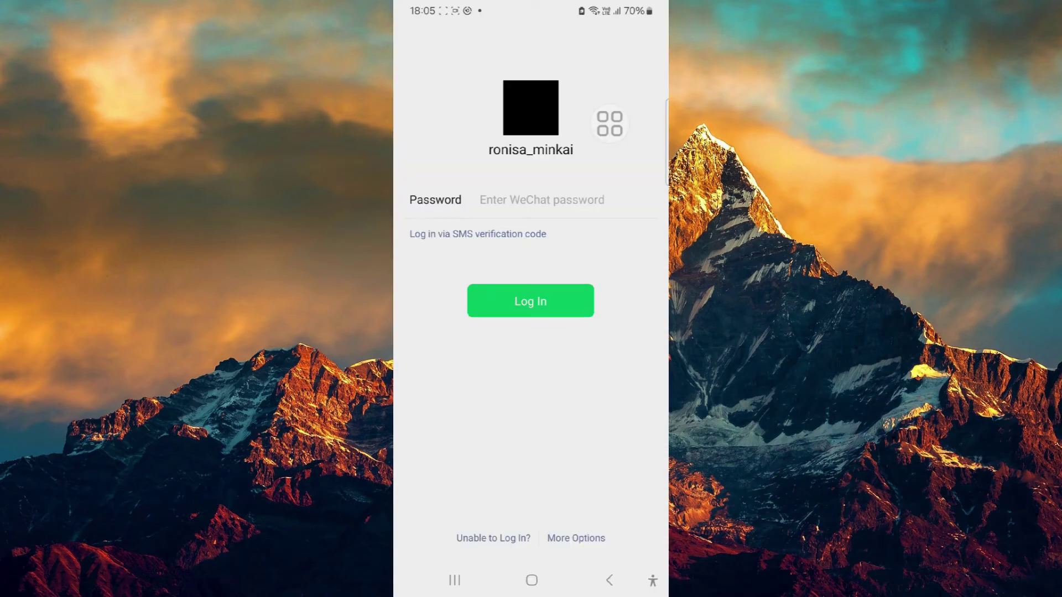
# Step: Request an SMS verification code, completing the slide puzzle and confirming the send twice
pyautogui.click(477, 234)
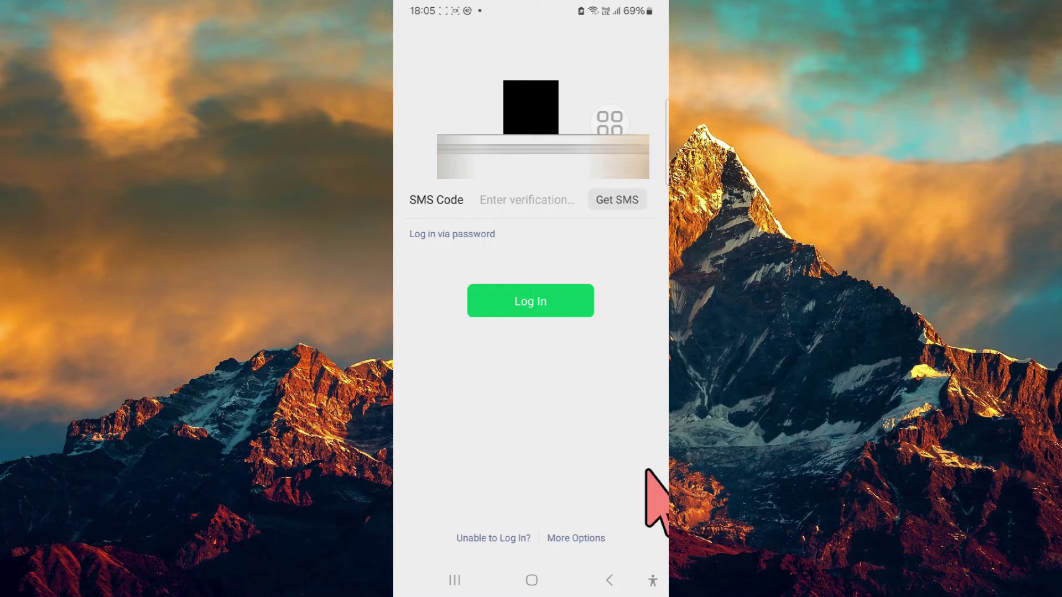
pyautogui.click(618, 201)
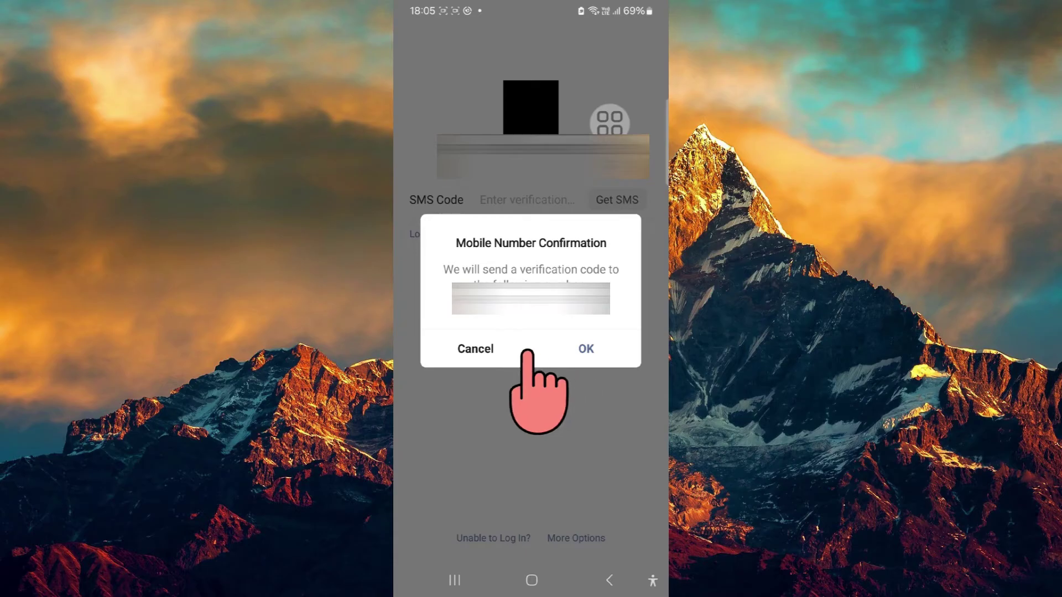
pyautogui.click(585, 348)
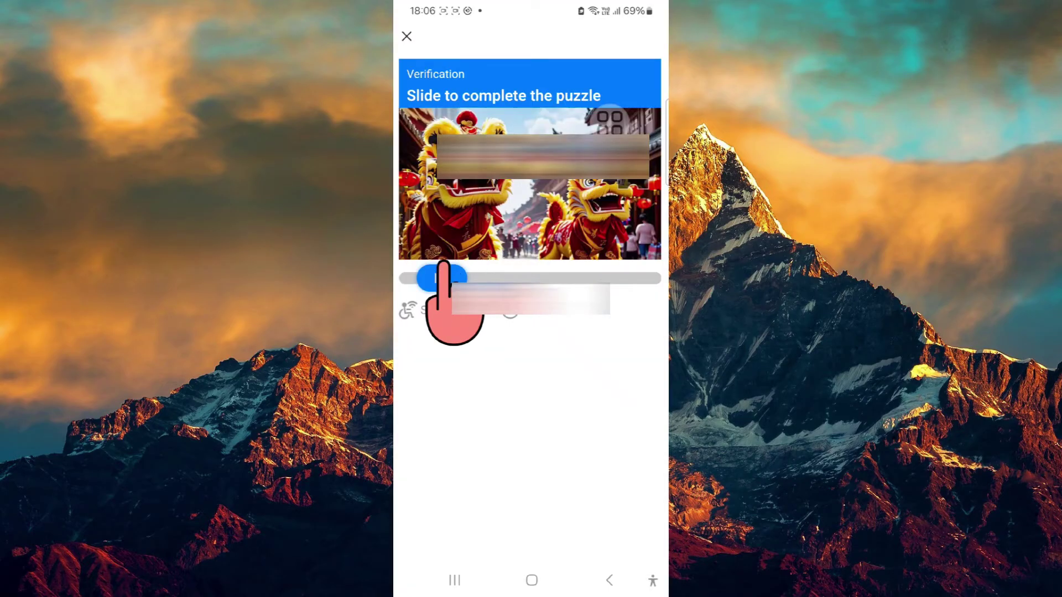
pyautogui.moveTo(434, 276); pyautogui.dragTo(497, 276)
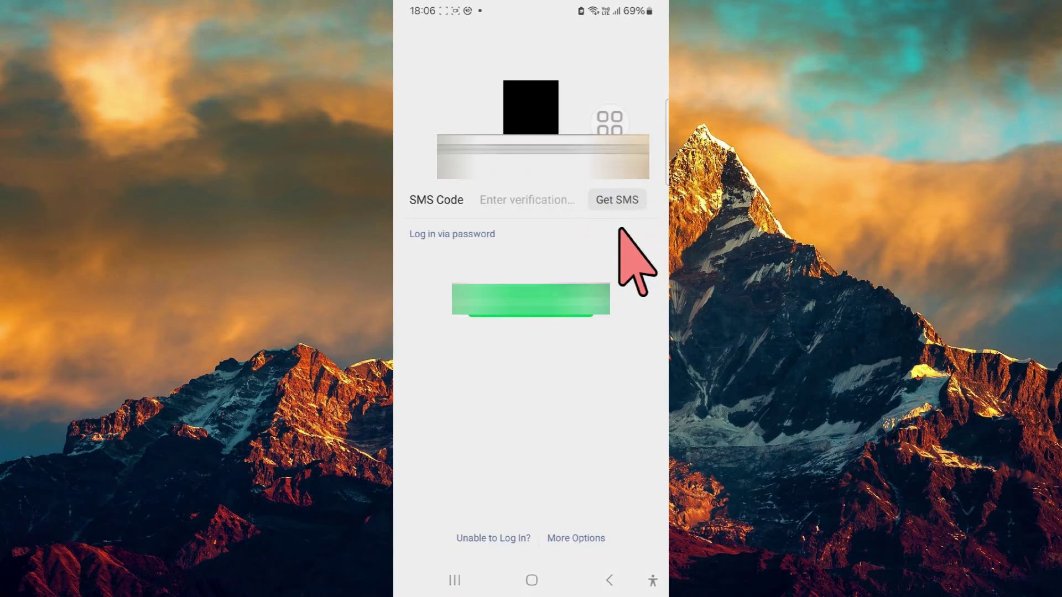
pyautogui.click(630, 200)
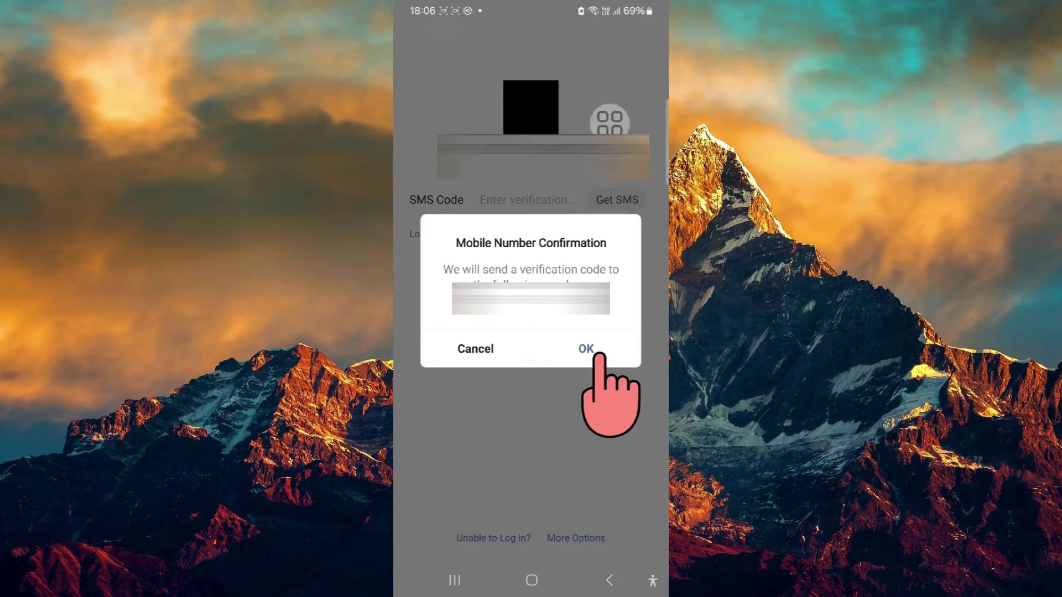
pyautogui.click(597, 355)
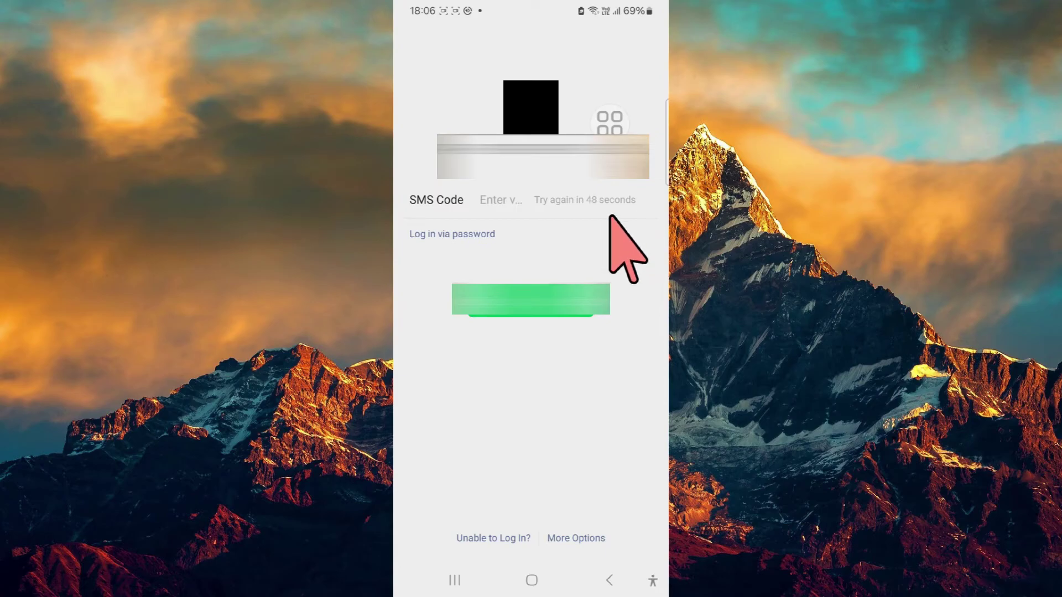
# Step: Return home and bring the running Settings app back from the recent apps
pyautogui.click(531, 590)
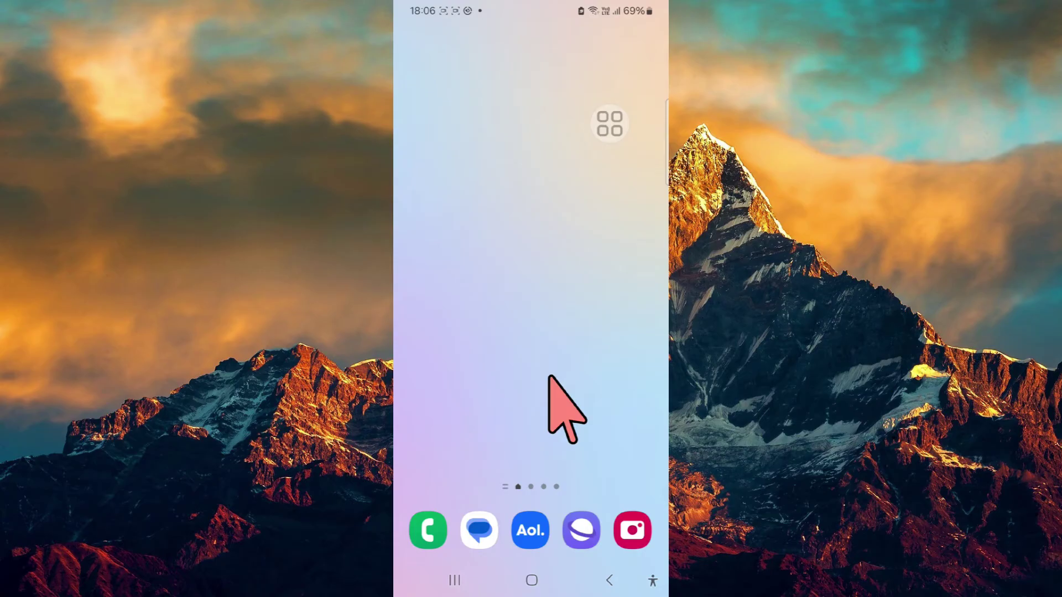
pyautogui.click(453, 580)
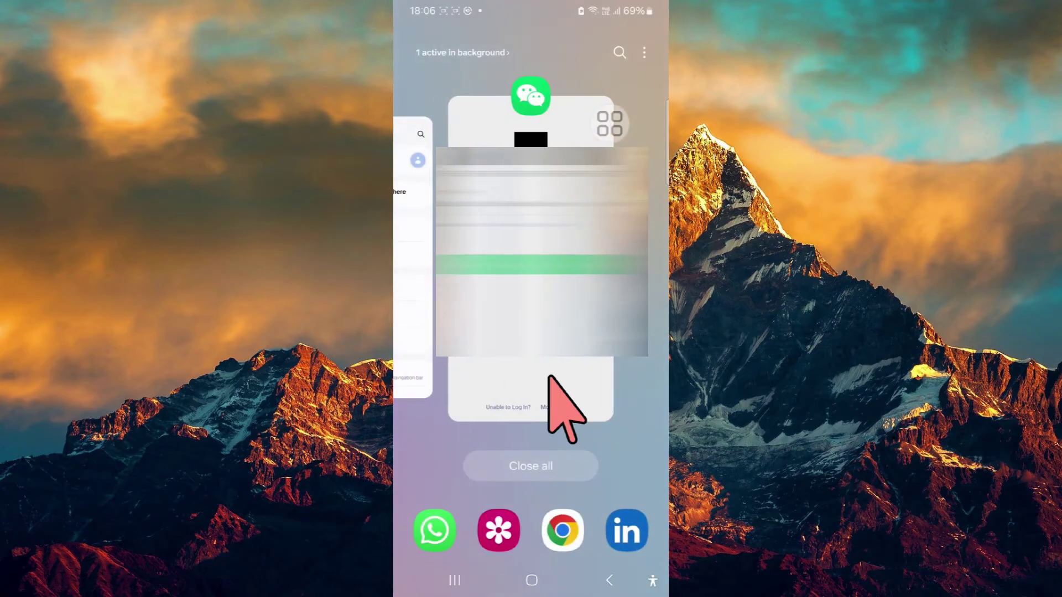
pyautogui.hscroll(-3, 539, 357)
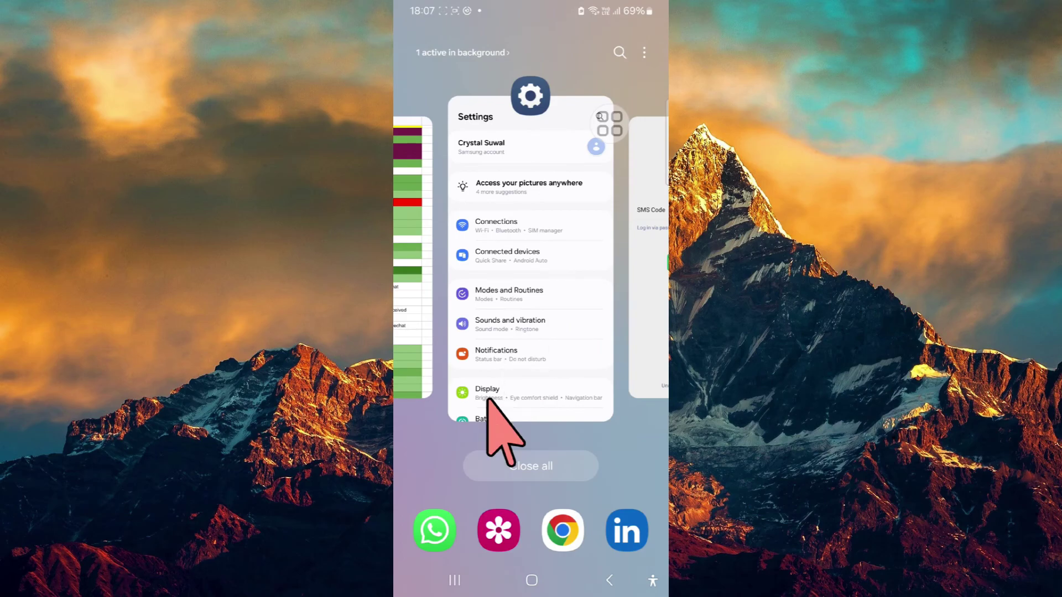
pyautogui.click(489, 399)
pyautogui.scroll(-3, 530, 315)
pyautogui.scroll(-3, 531, 316)
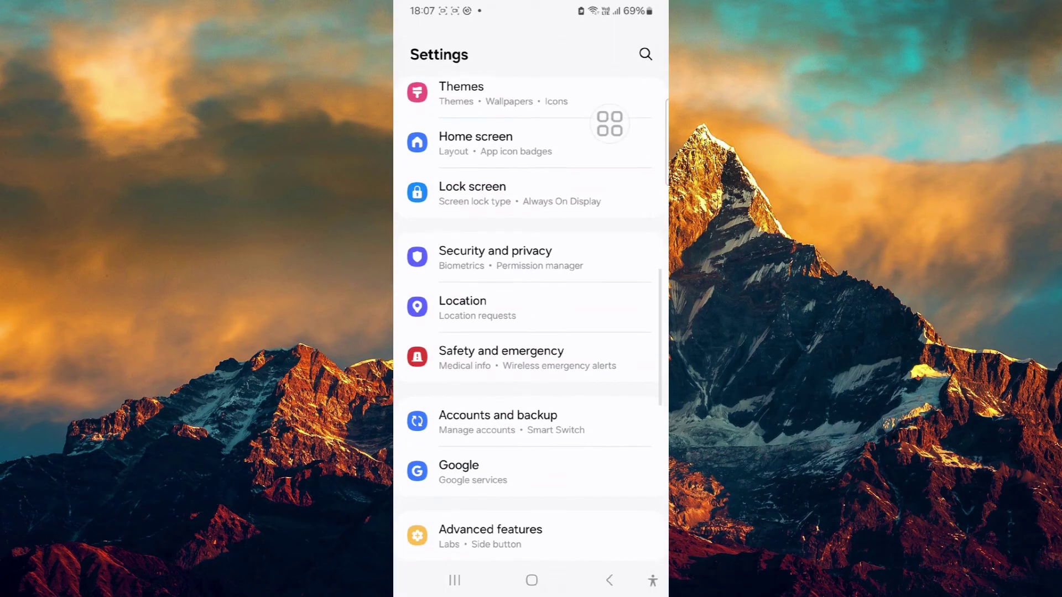
pyautogui.scroll(-3, 531, 315)
pyautogui.scroll(-3, 530, 315)
# Step: Clear WeChat's 1.99 MB cache from Settings > Apps > WeChat > Storage
pyautogui.click(540, 426)
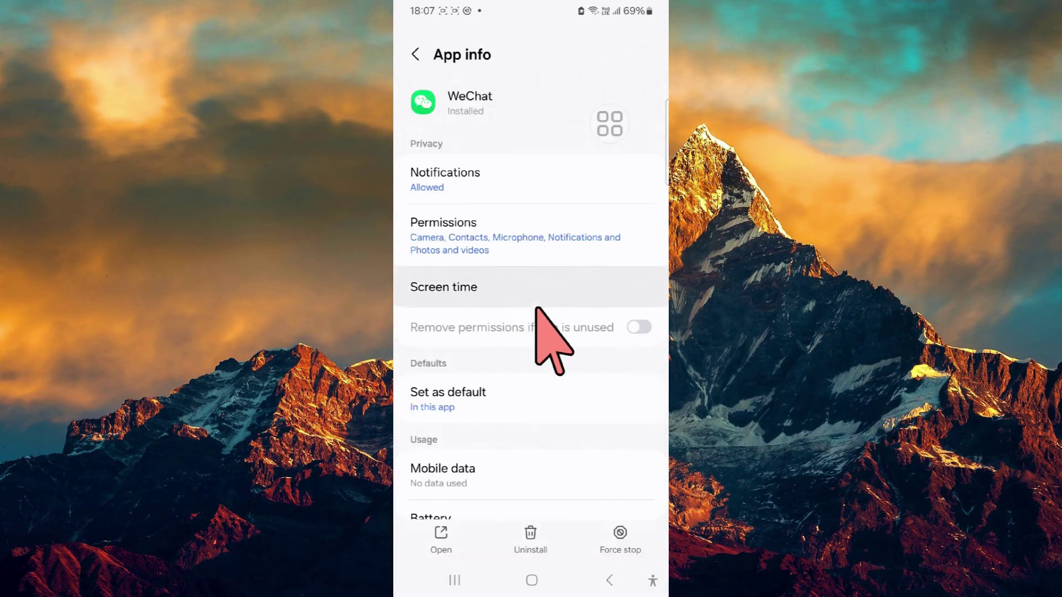
pyautogui.scroll(-3, 547, 332)
pyautogui.click(490, 439)
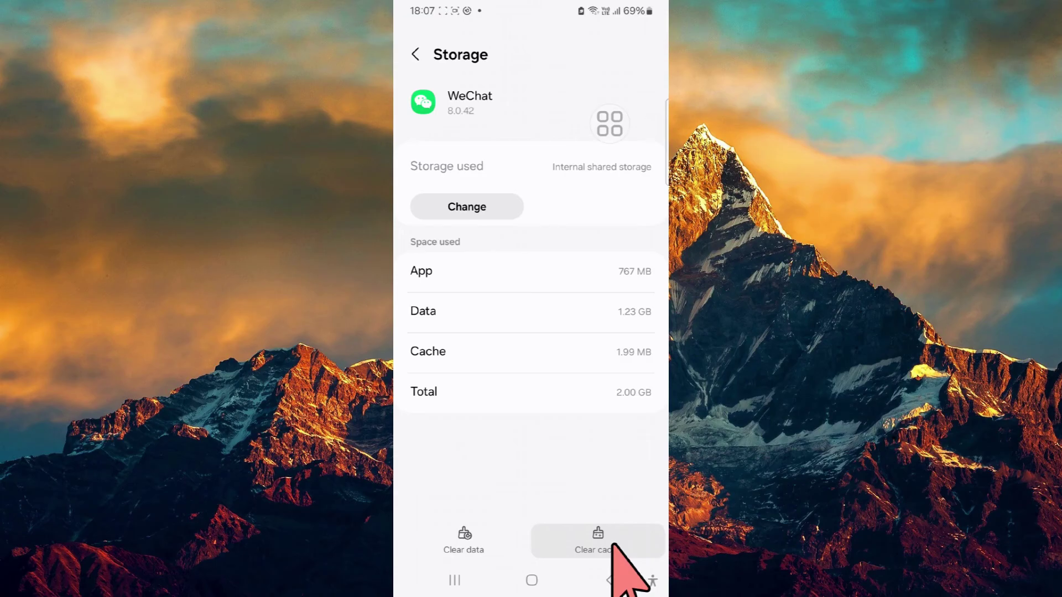
pyautogui.click(611, 544)
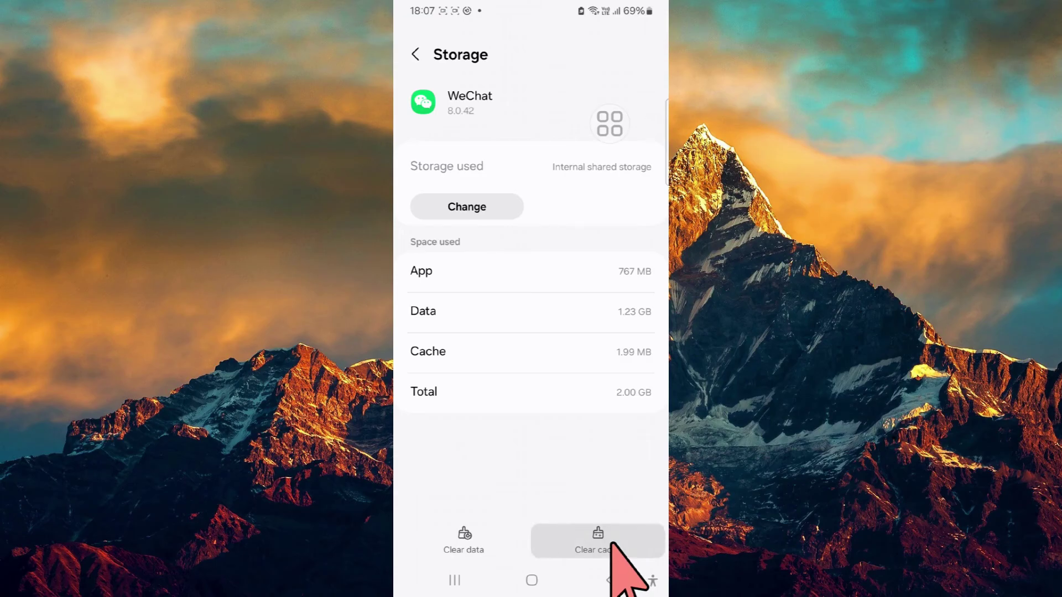